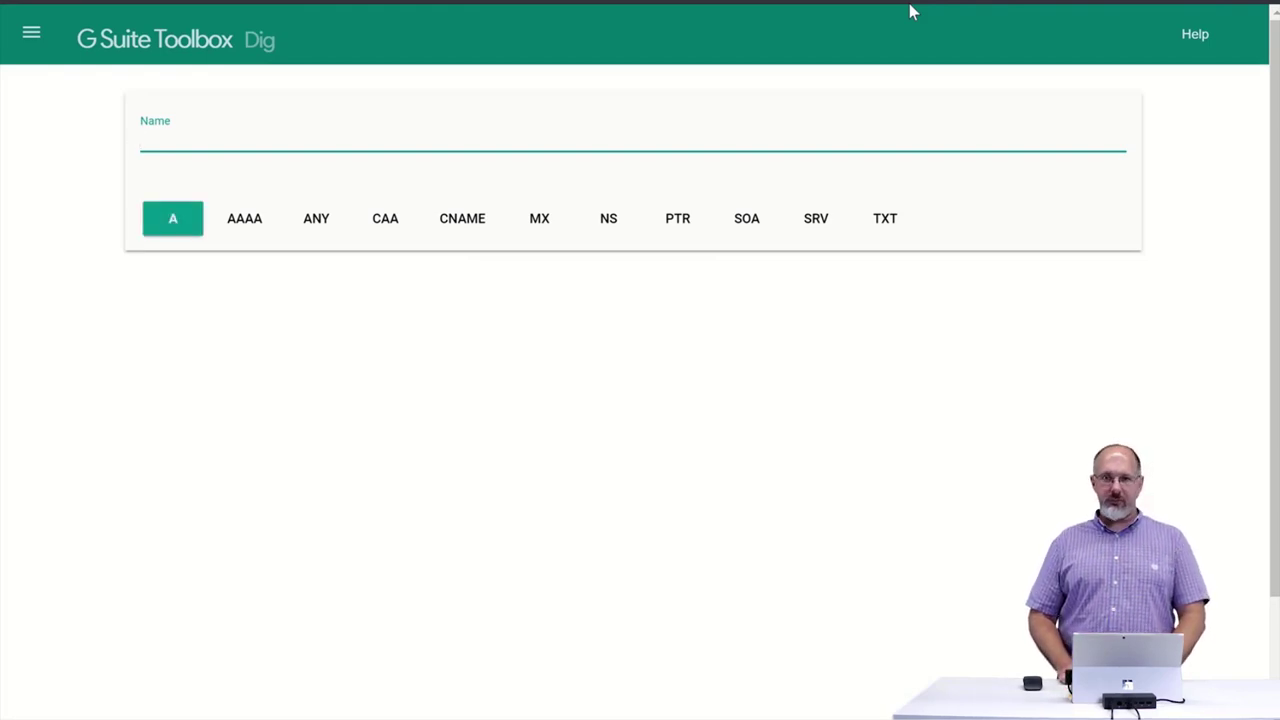
# Run an MX lookup for moderndigitaloffice.com and select the GUID moderndigitaloffice-com in the answer.
pyautogui.write('moderndigitaloffice.com')
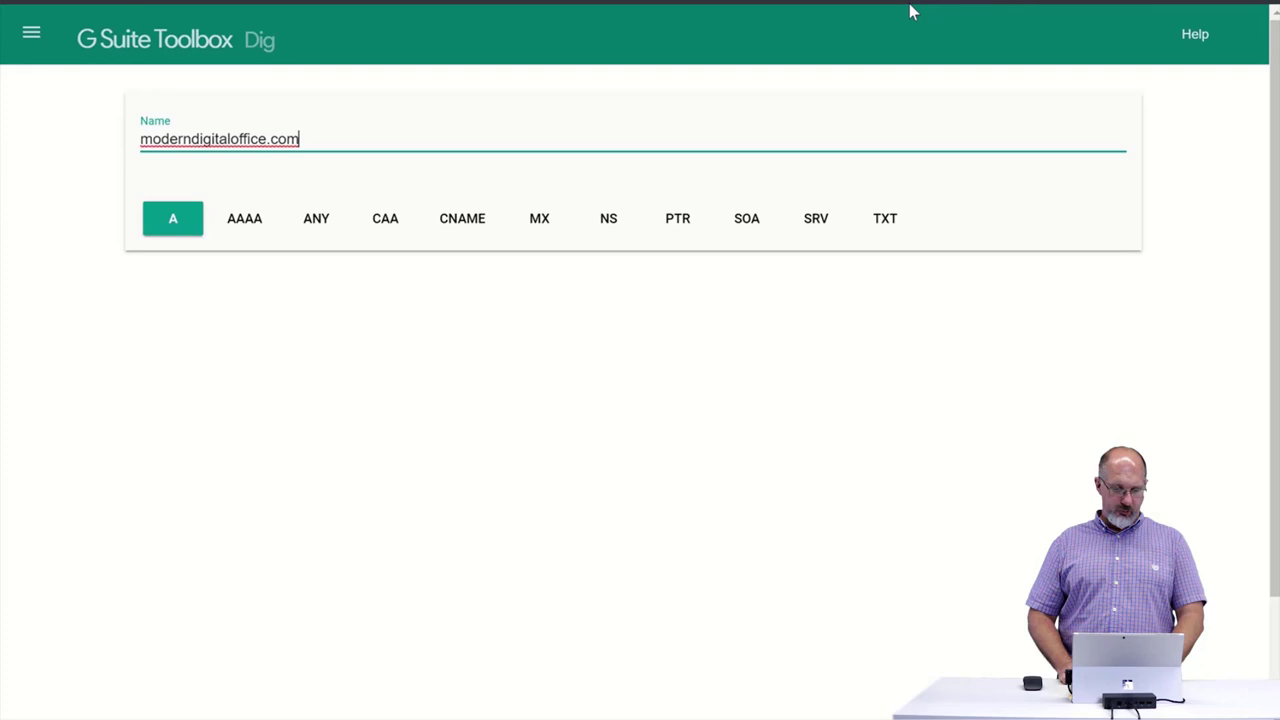
pyautogui.press('Return')
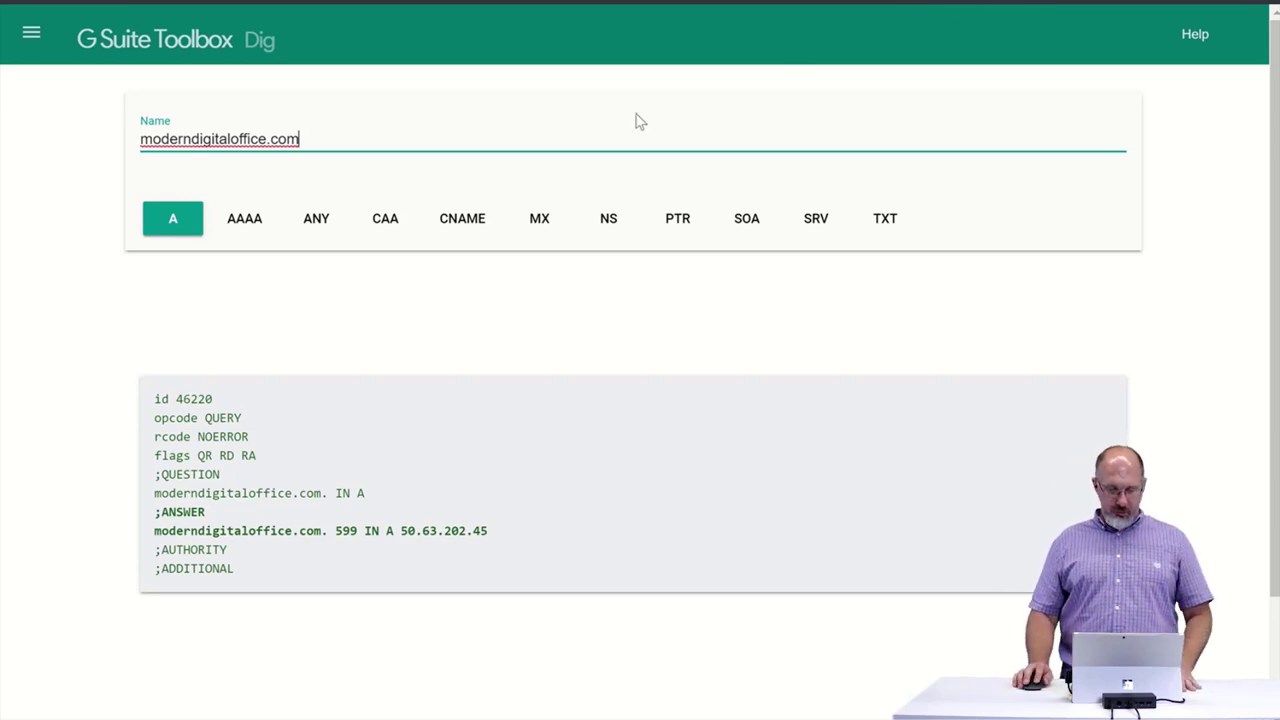
pyautogui.click(545, 219)
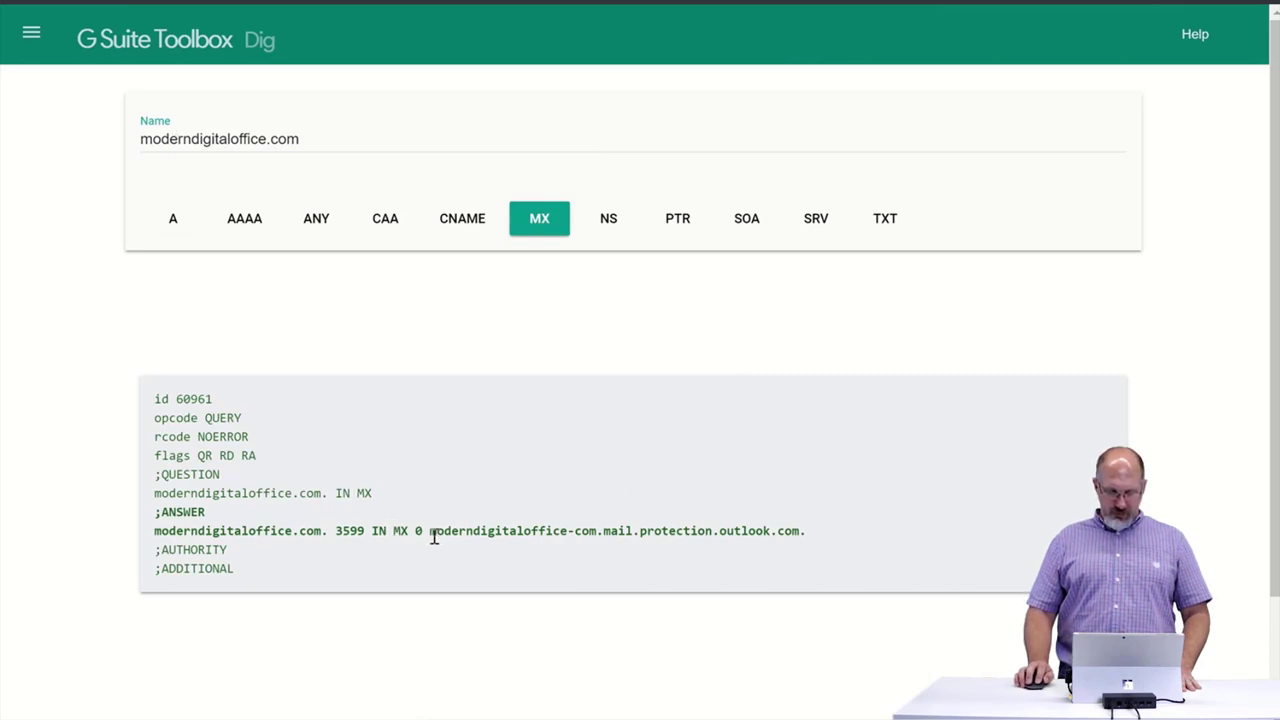
pyautogui.moveTo(430, 531); pyautogui.dragTo(599, 537)
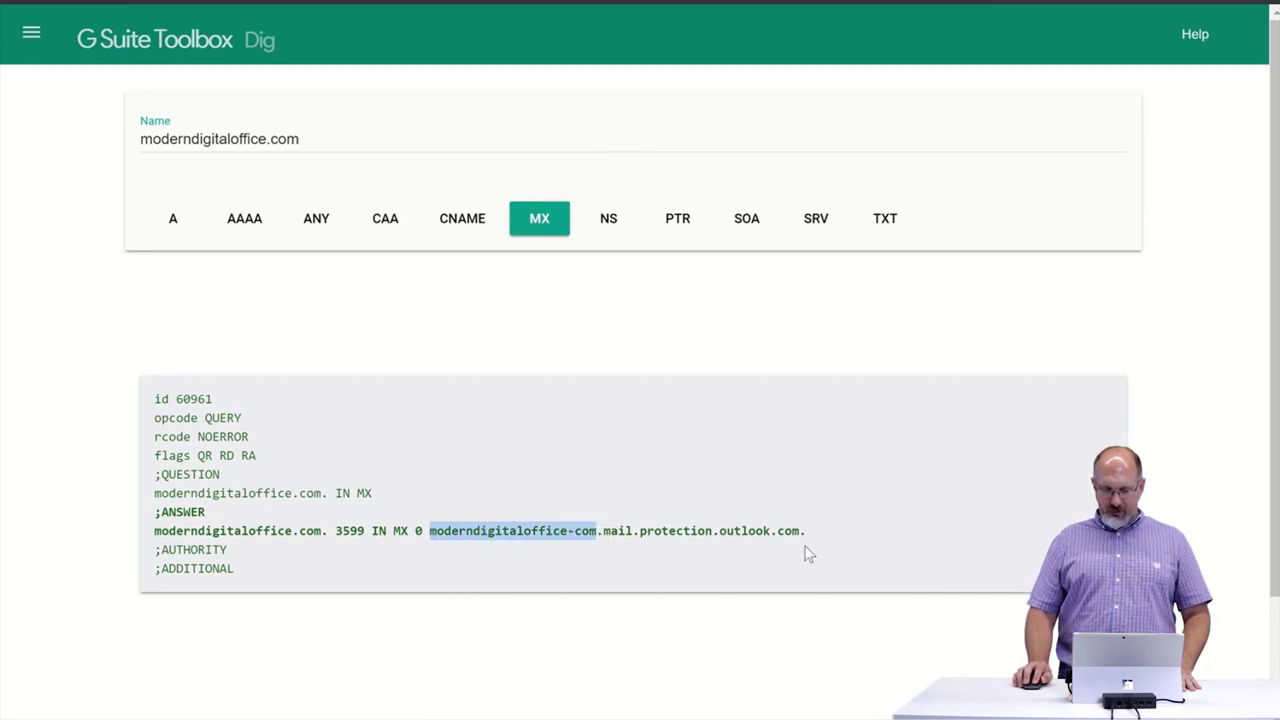
pyautogui.moveTo(599, 531); pyautogui.dragTo(430, 531)
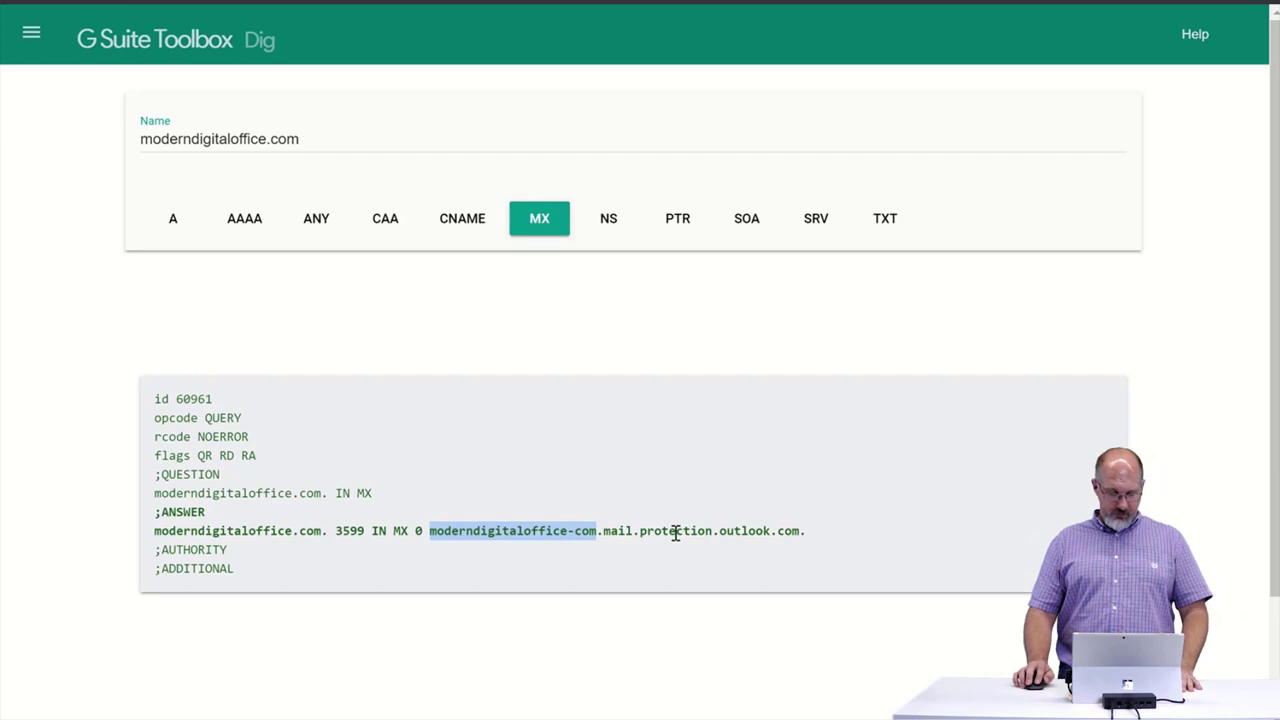
# Confirm line 2 holds DomainGUID moderndigitaloffice-com, then switch to the admin center Domains page.
pyautogui.hotkey('alt', 'Tab')
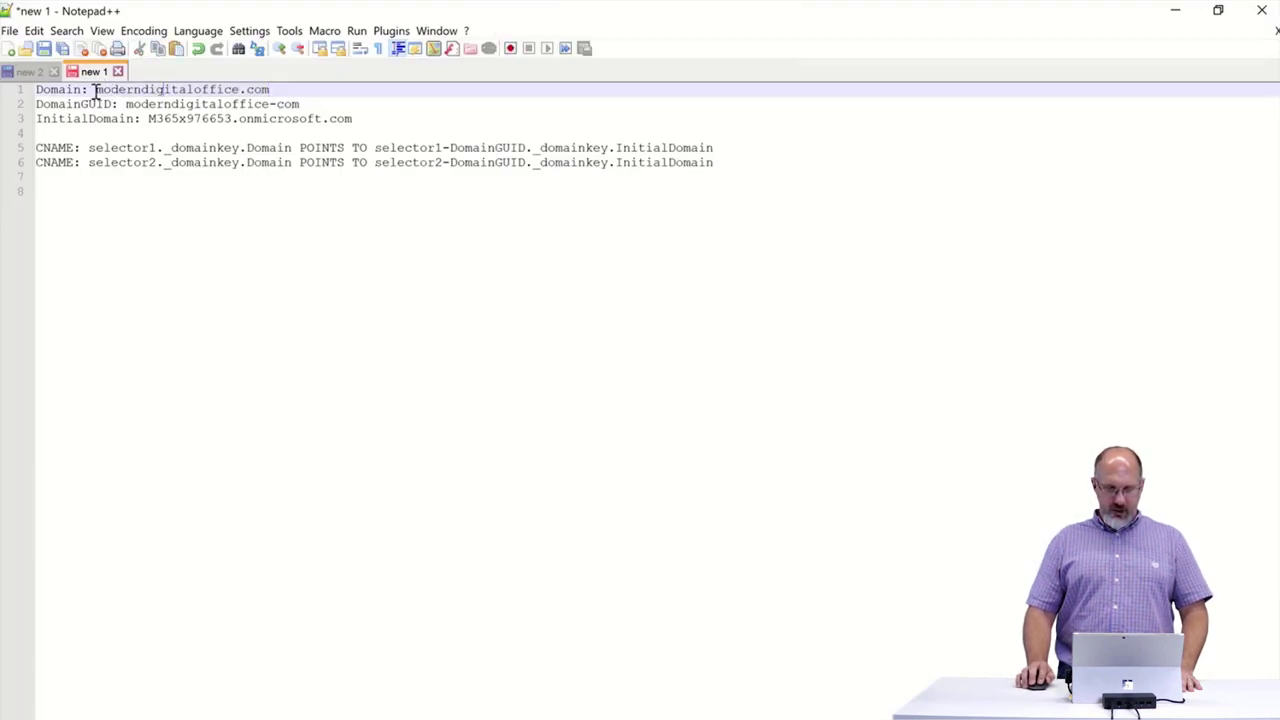
pyautogui.click(128, 104)
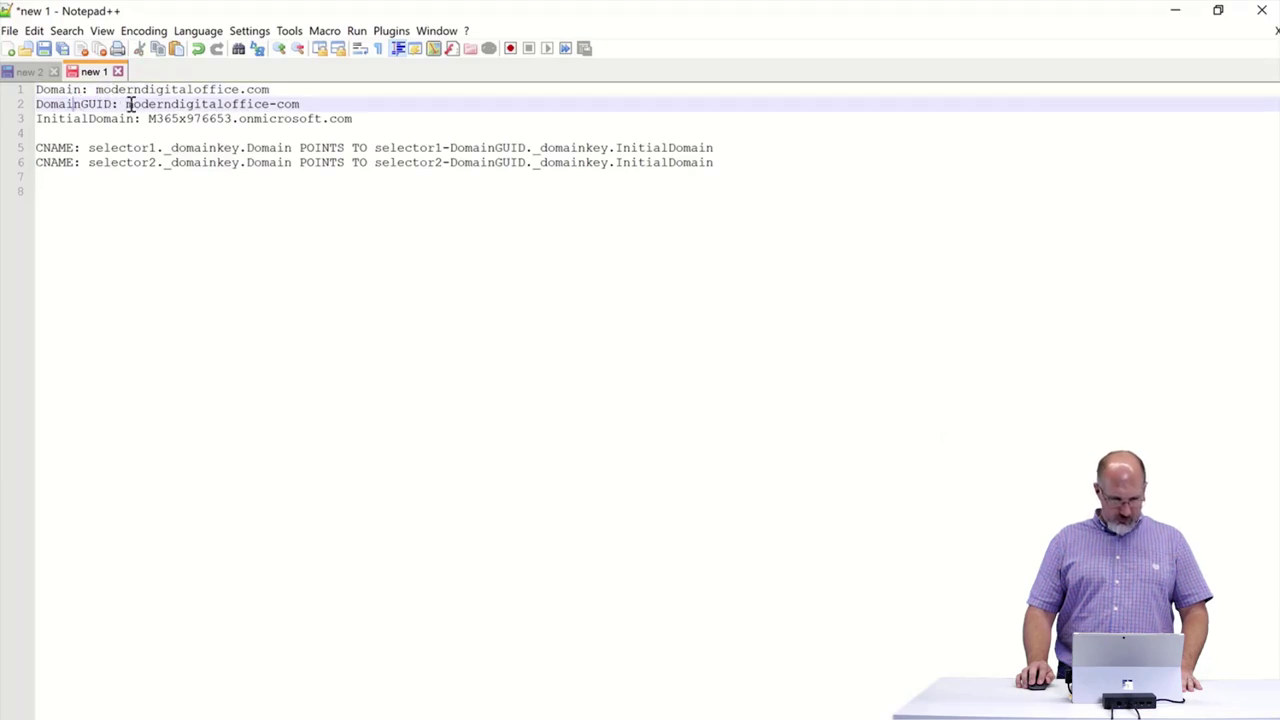
pyautogui.moveTo(126, 104); pyautogui.dragTo(300, 104)
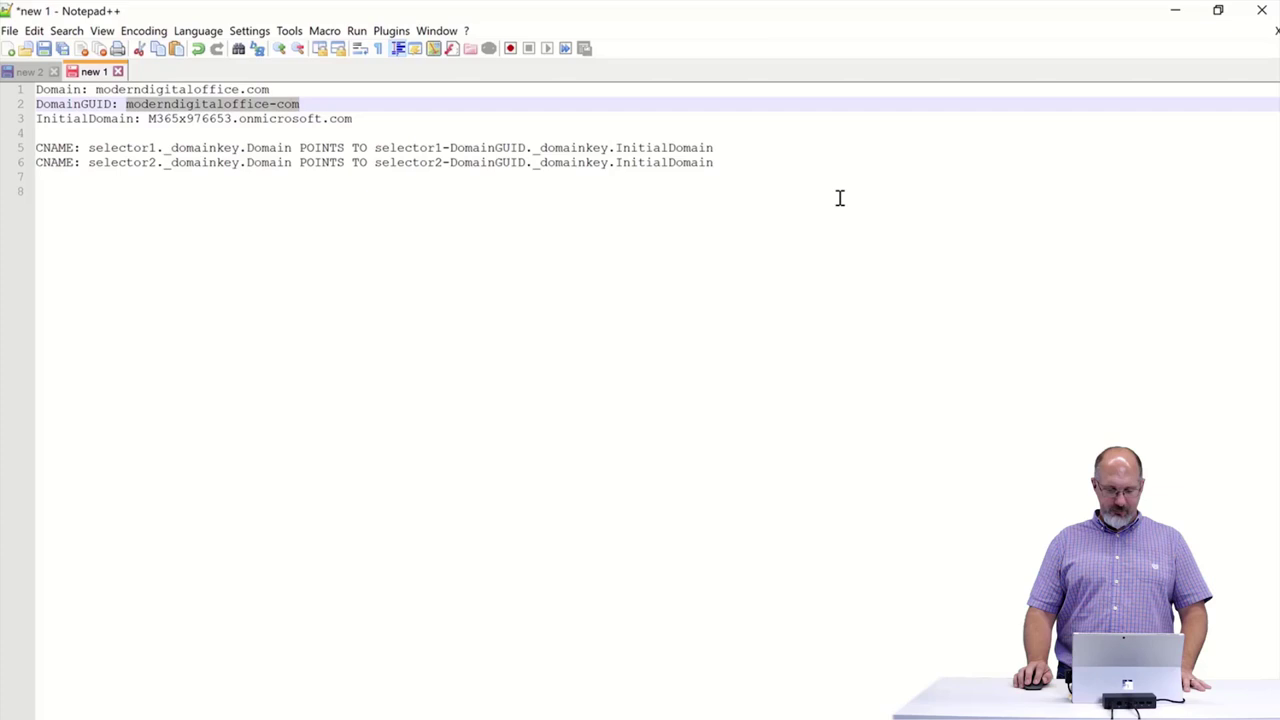
pyautogui.click(930, 118)
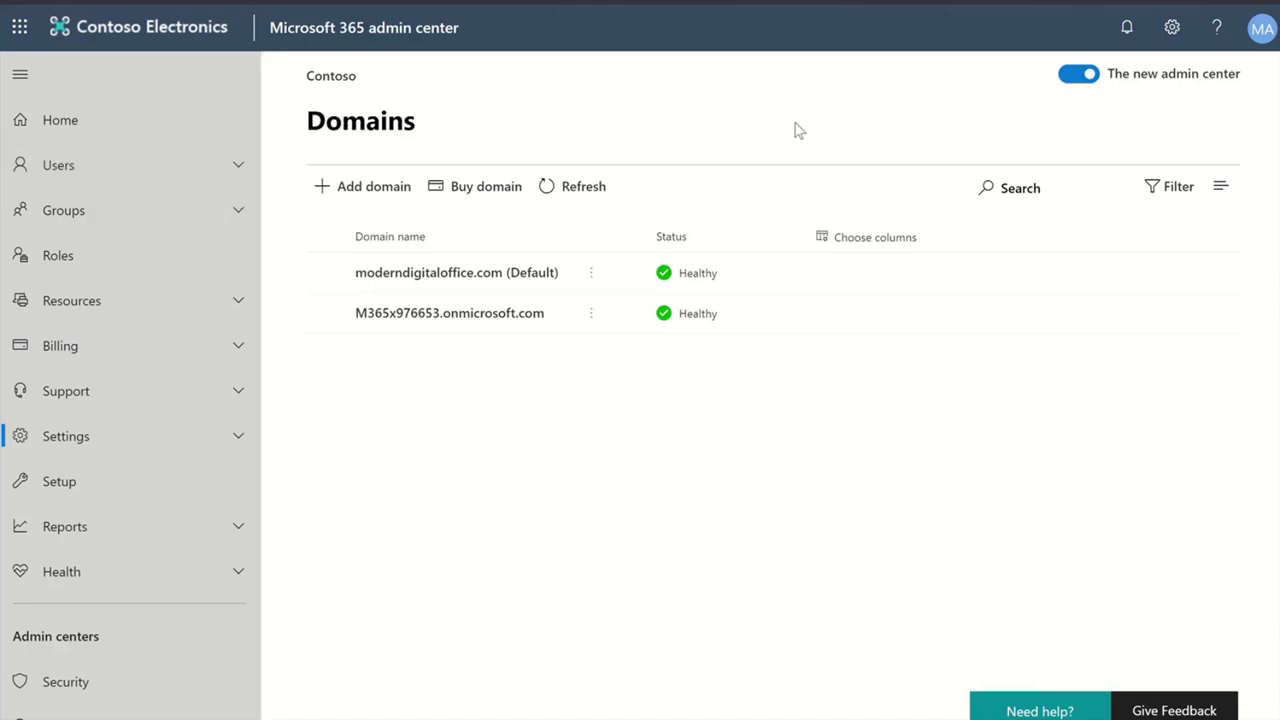
# Show moderndigitaloffice.com's DNS records and select the GUID moderndigitaloffice-com in its MX value.
pyautogui.click(66, 436)
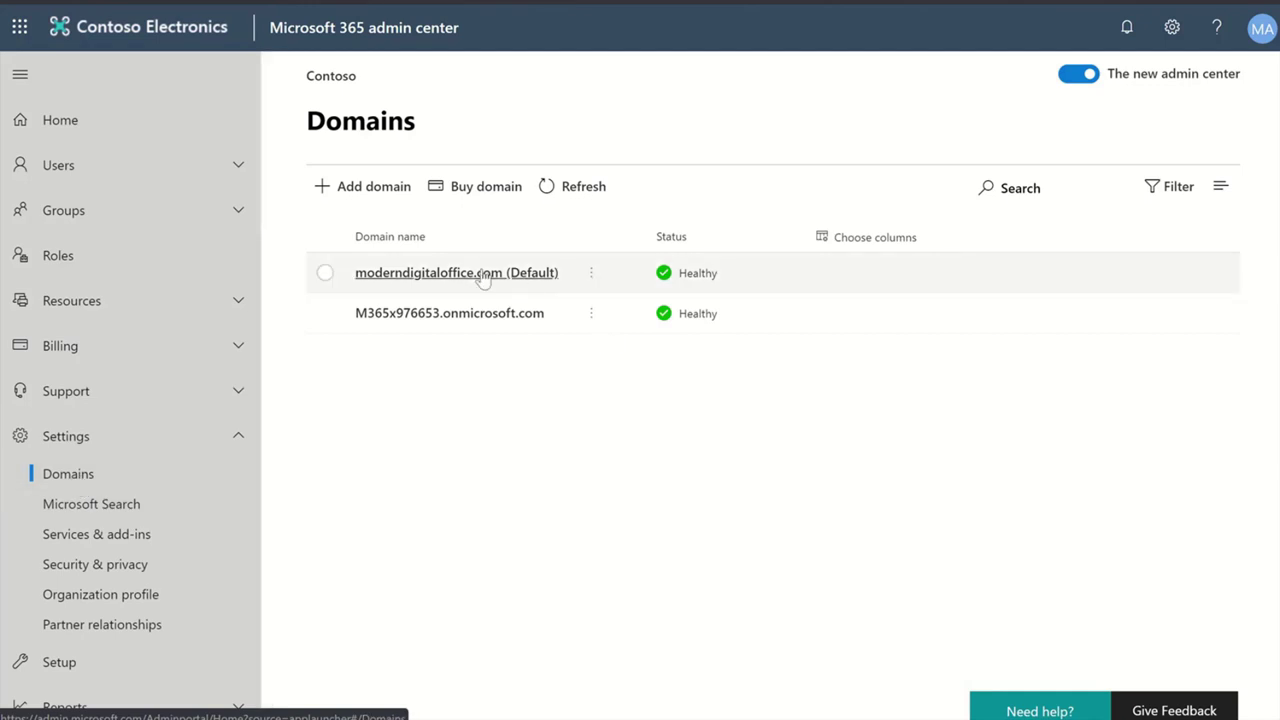
pyautogui.click(418, 275)
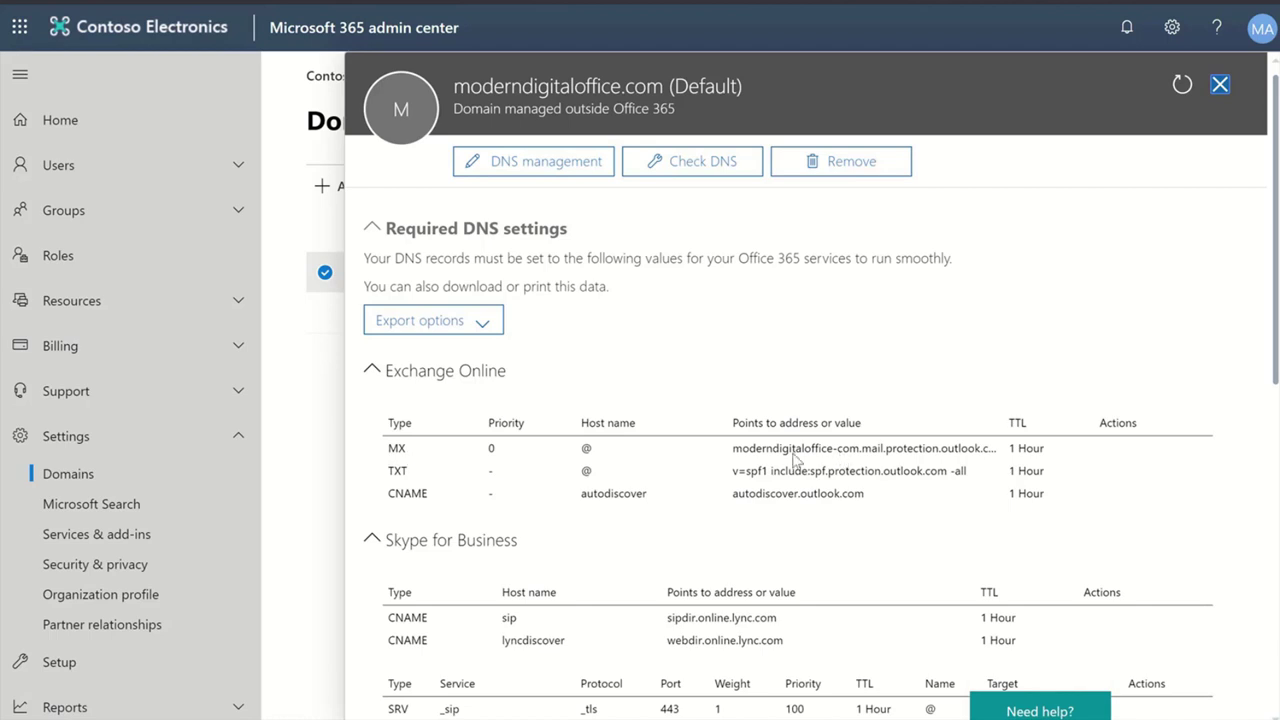
pyautogui.moveTo(733, 448); pyautogui.dragTo(862, 452)
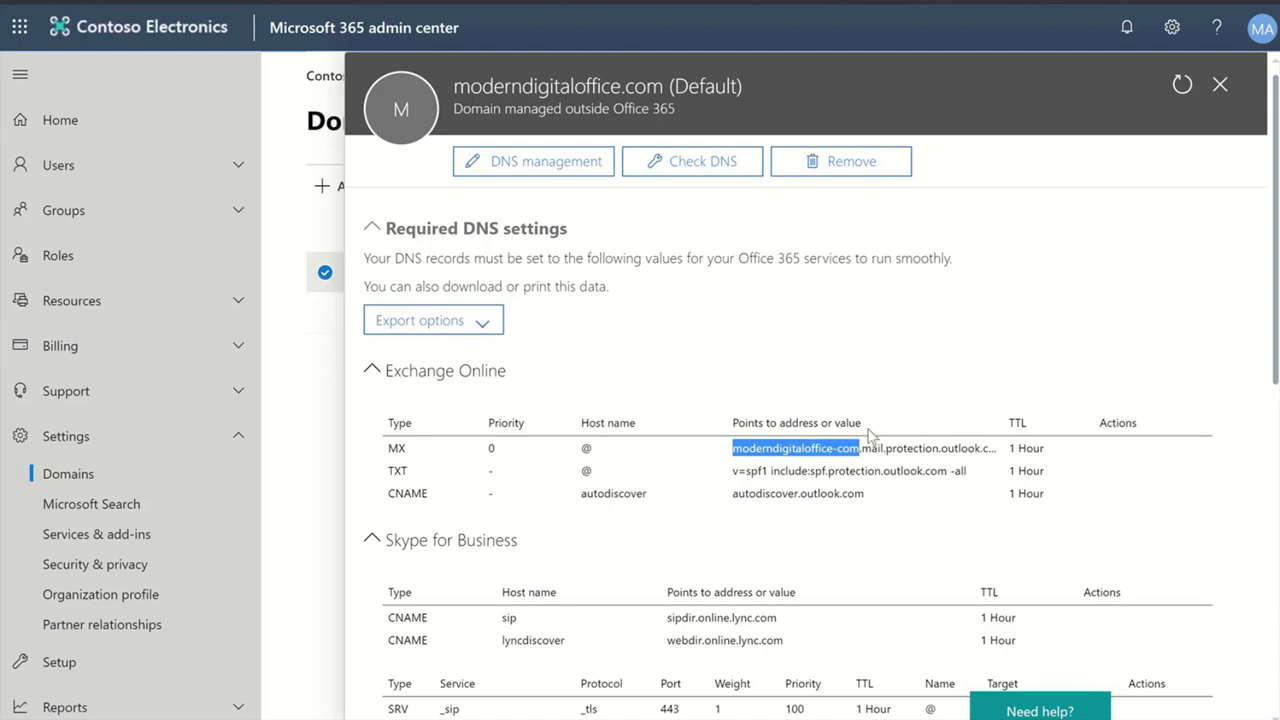
# Close the moderndigitaloffice.com details to return to the Domains list.
pyautogui.click(307, 365)
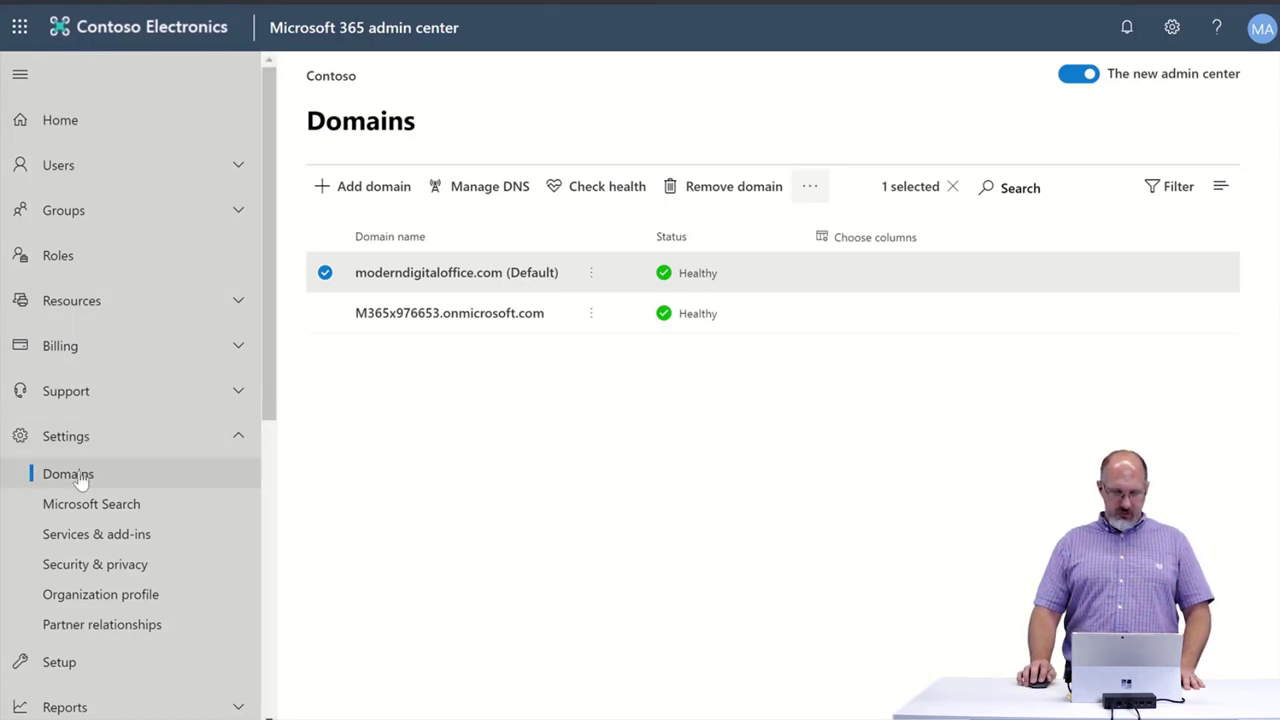
# Copy the initial domain name M365x976653.onmicrosoft.com from its details flyout.
pyautogui.click(458, 313)
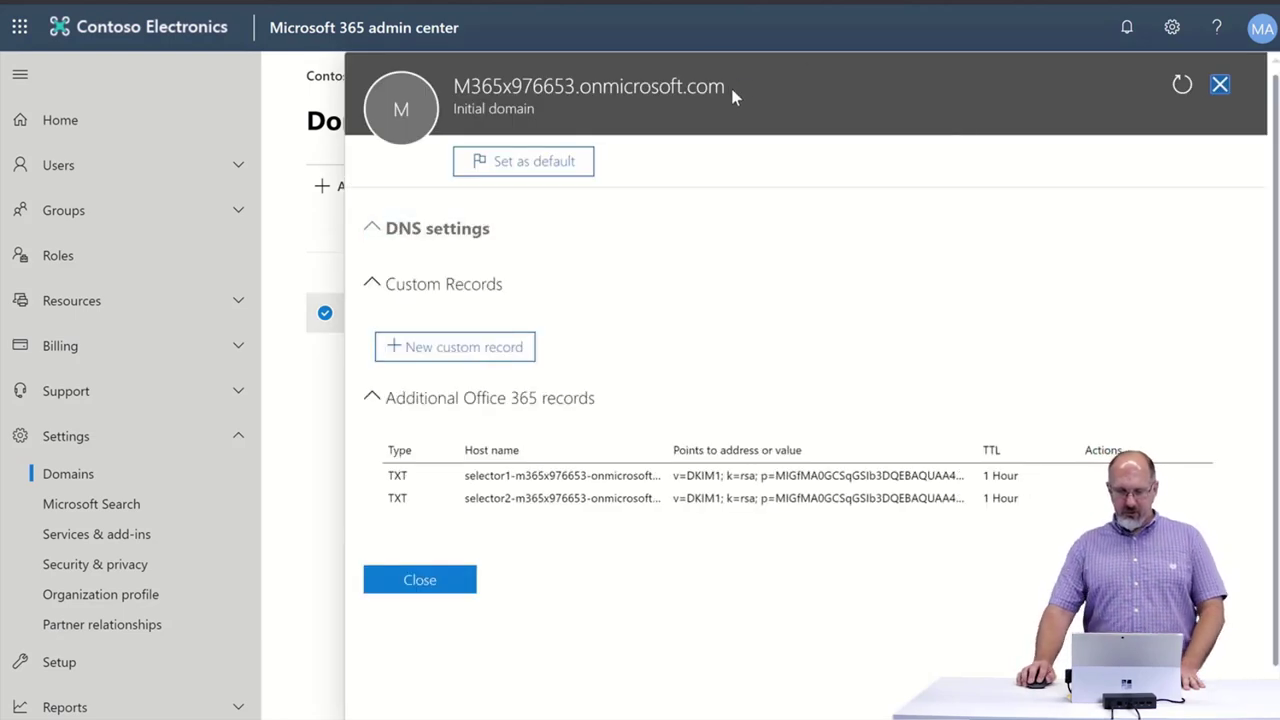
pyautogui.moveTo(726, 86); pyautogui.dragTo(553, 80)
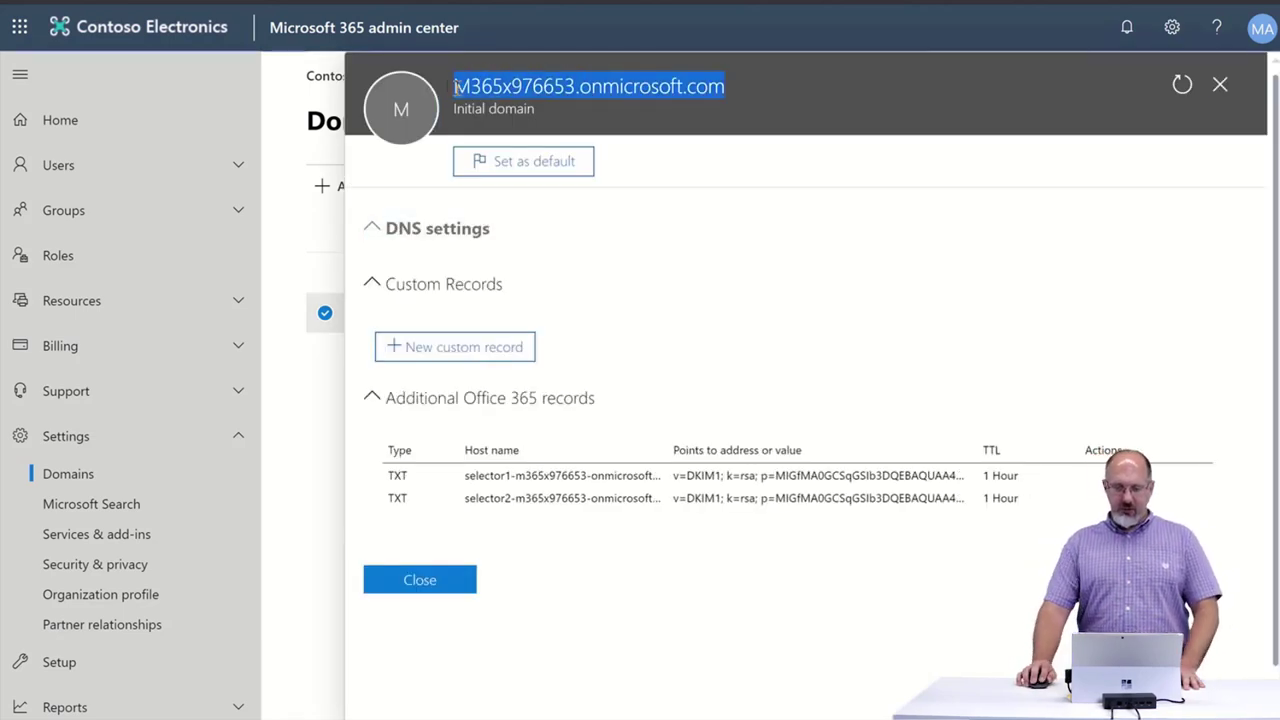
pyautogui.rightClick(537, 80)
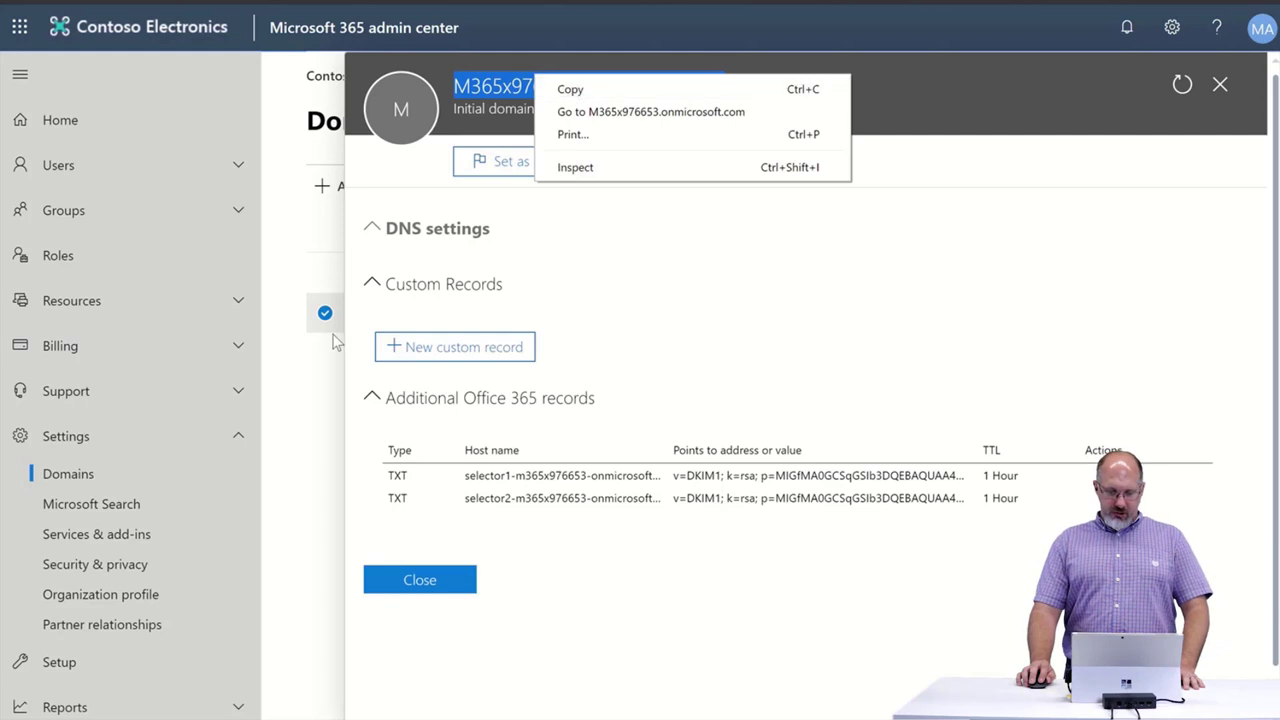
pyautogui.click(565, 88)
# Replace the InitialDomain value on line 3 of the notes with M365x976653.onmicrosoft.com.
pyautogui.click(204, 65)
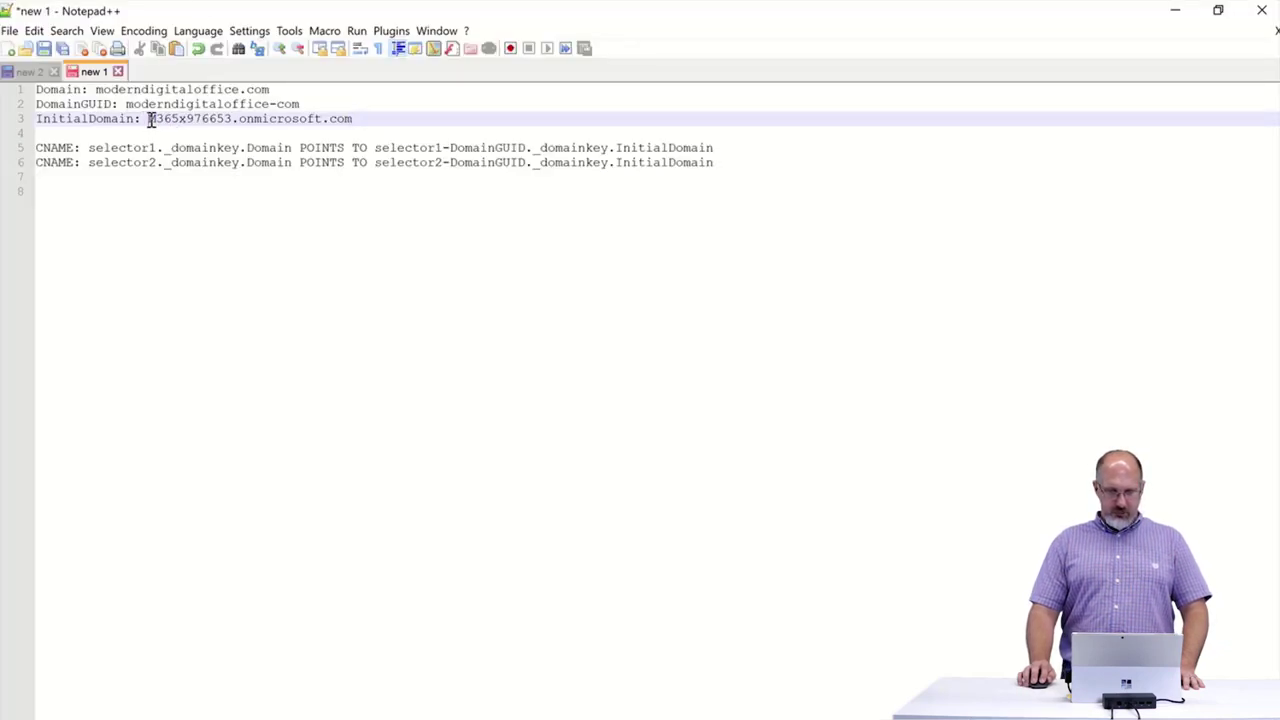
pyautogui.moveTo(150, 118); pyautogui.dragTo(356, 119)
pyautogui.hotkey('ctrl', 'v')
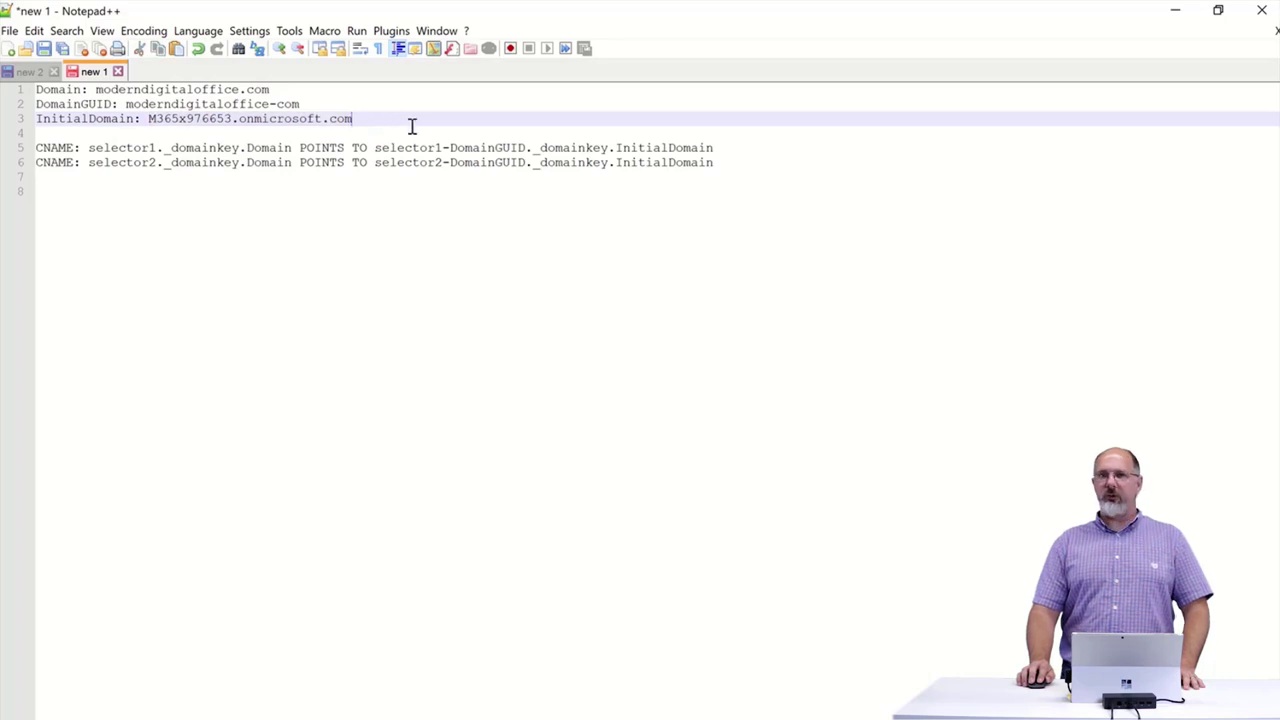